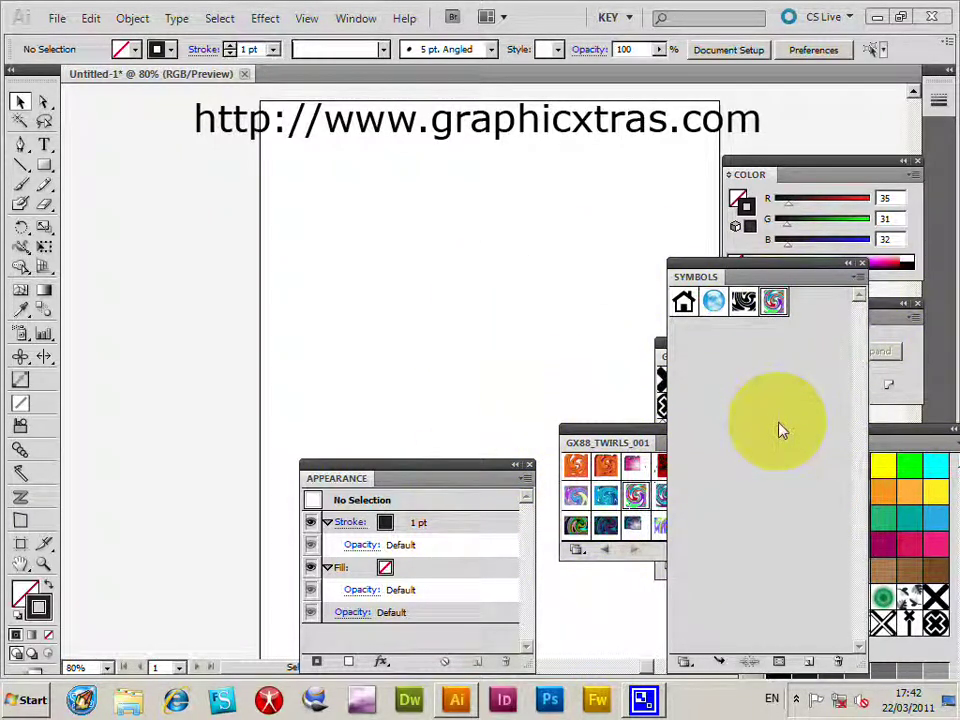
Step: Reposition the Symbols panel and bring the GX88_Twirls symbol library to the front
left_click(356, 18)
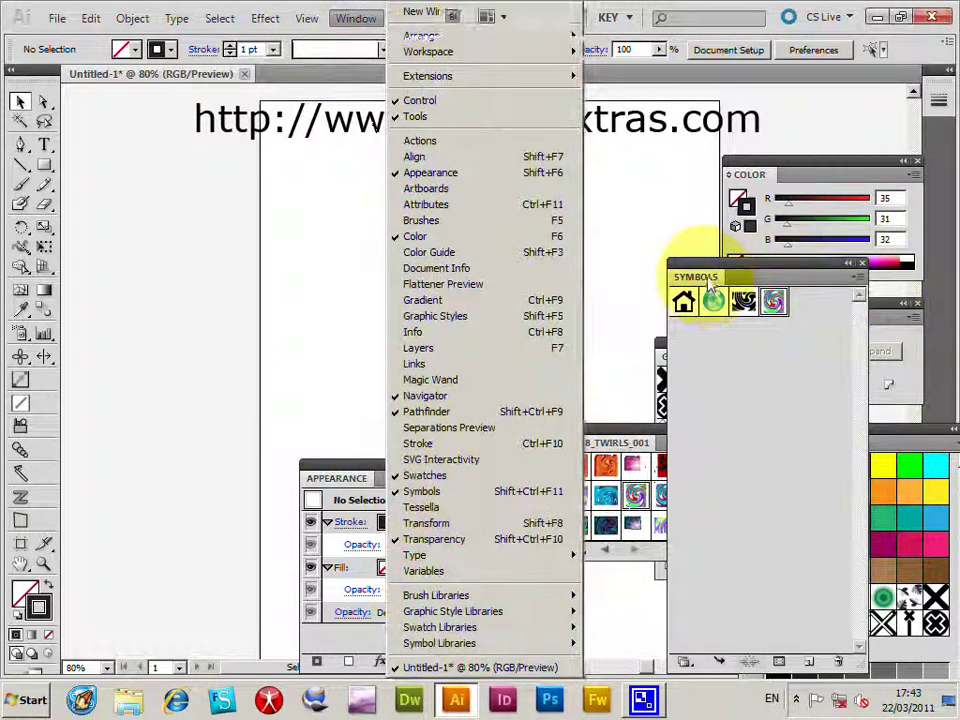
left_click_drag(708, 283, 656, 249)
left_click(811, 246)
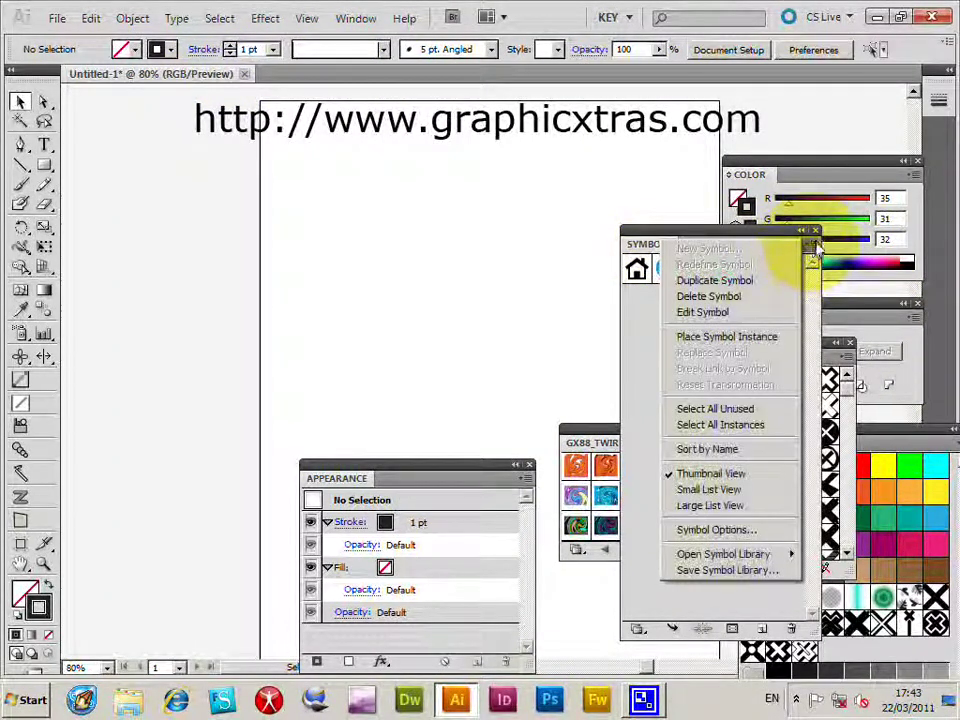
mouse_move(760, 554)
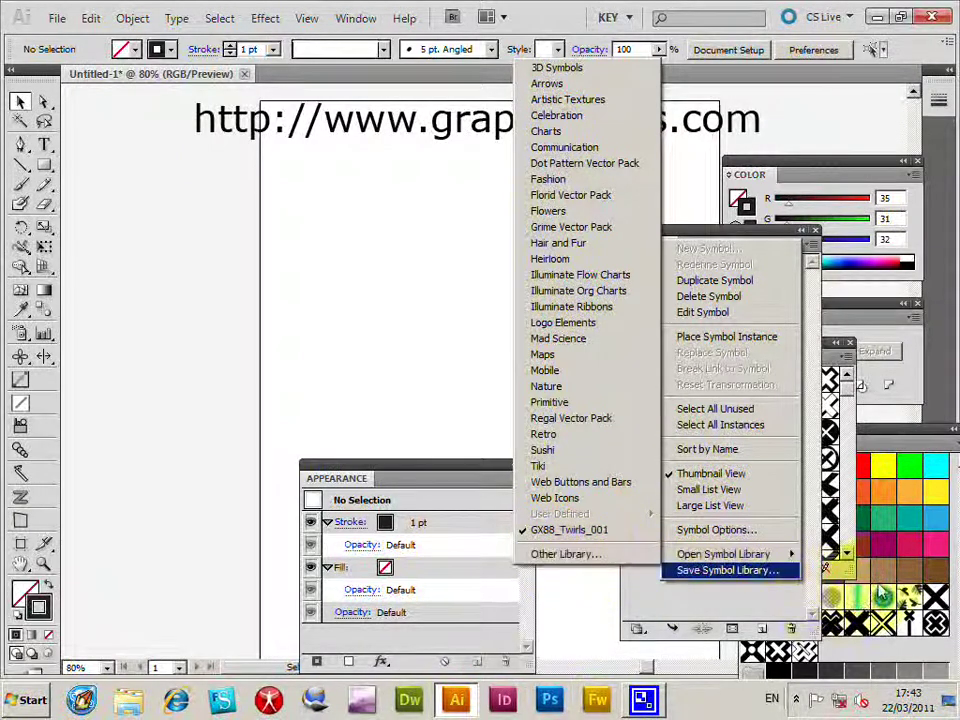
left_click(835, 300)
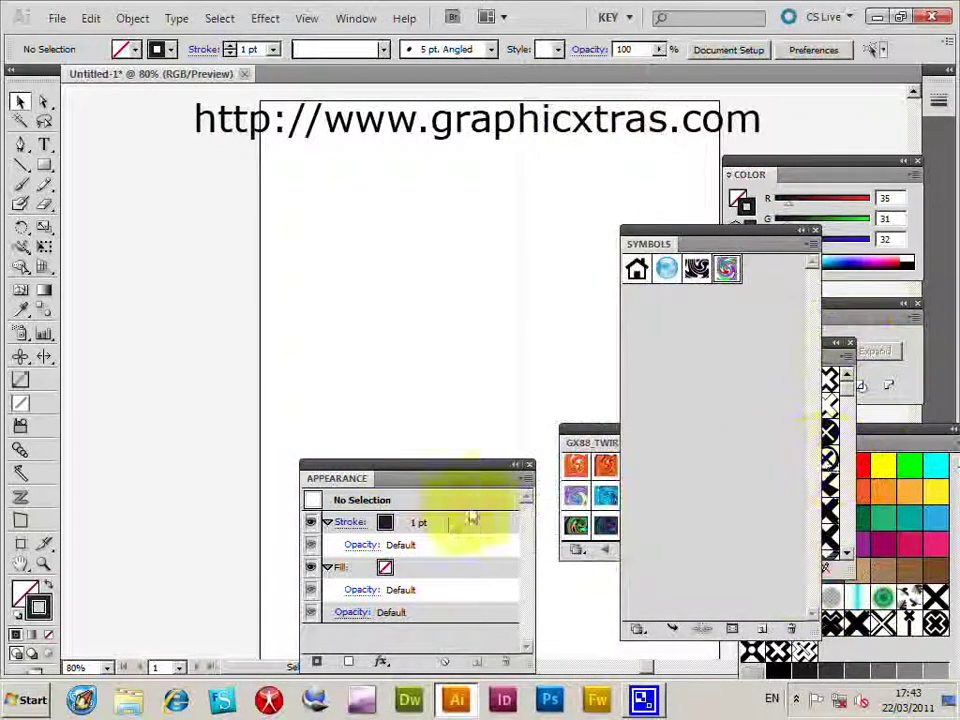
left_click(592, 441)
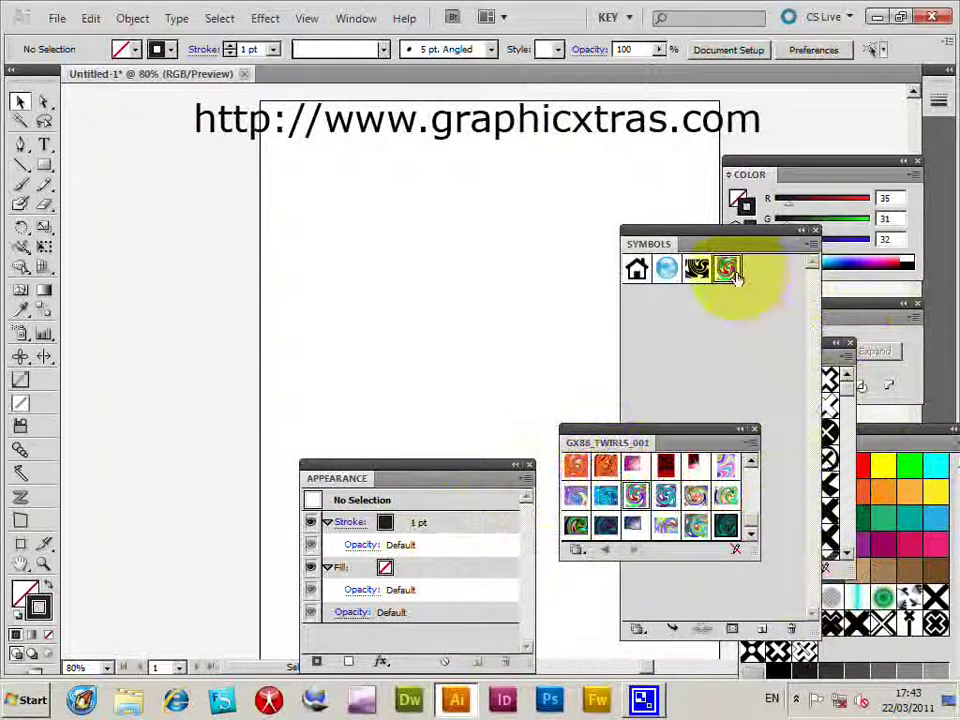
Step: Add a twirl to the document's symbols, place it on the artboard, and enlarge it to a large square
left_click(692, 490)
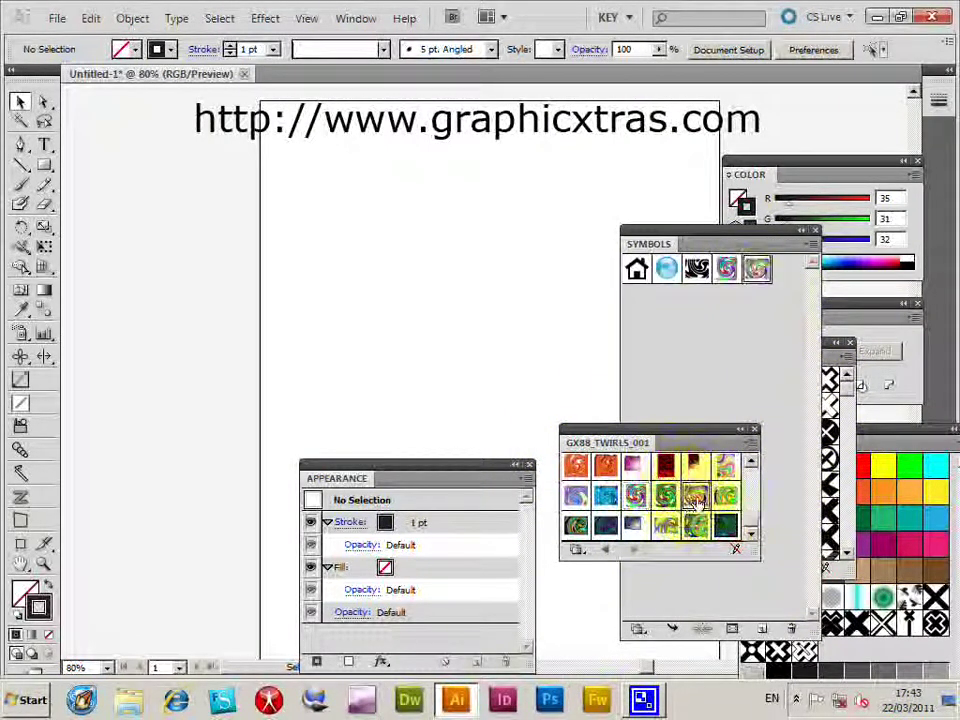
left_click(727, 270)
left_click_drag(727, 270, 218, 196)
left_click_drag(256, 240, 524, 507)
left_click_drag(365, 485, 405, 544)
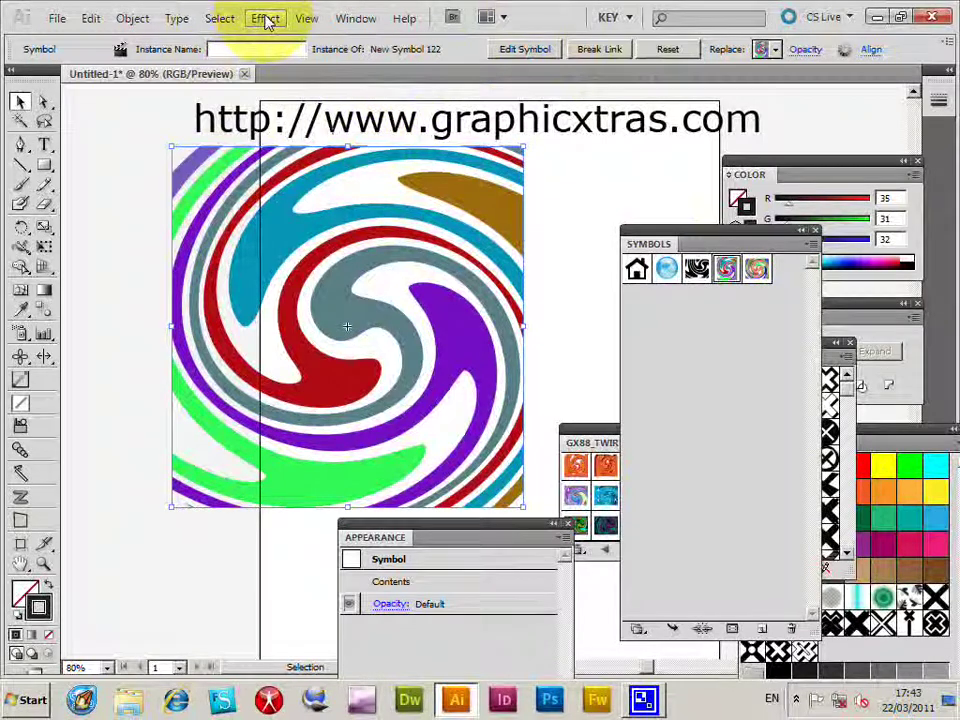
Step: Add a new 1 pt black stroke to the twirl symbol's appearance
left_click(366, 24)
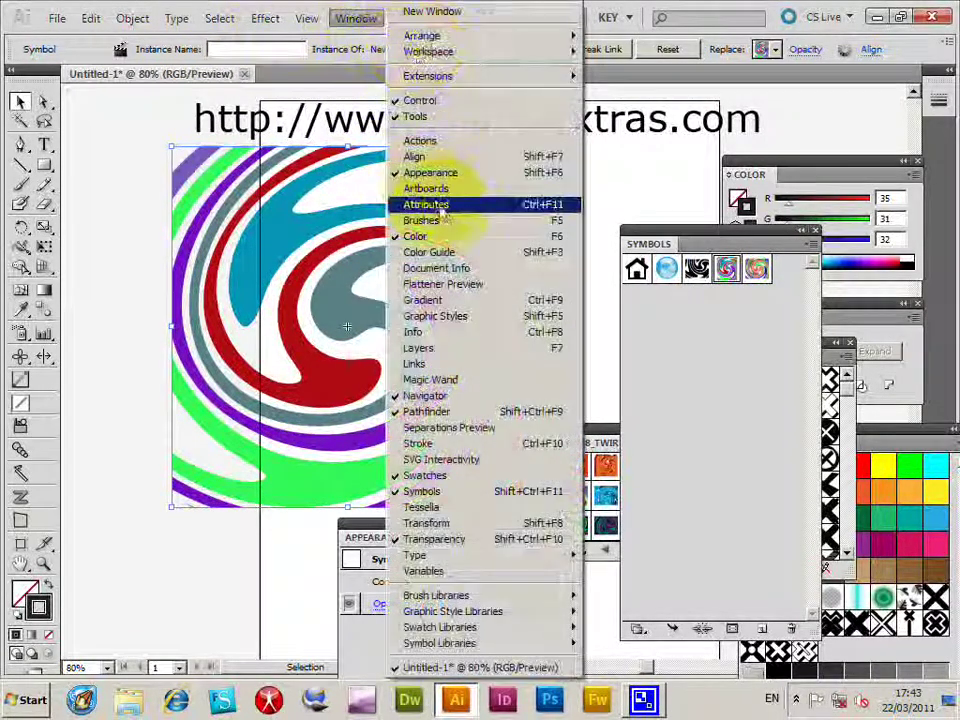
left_click(355, 556)
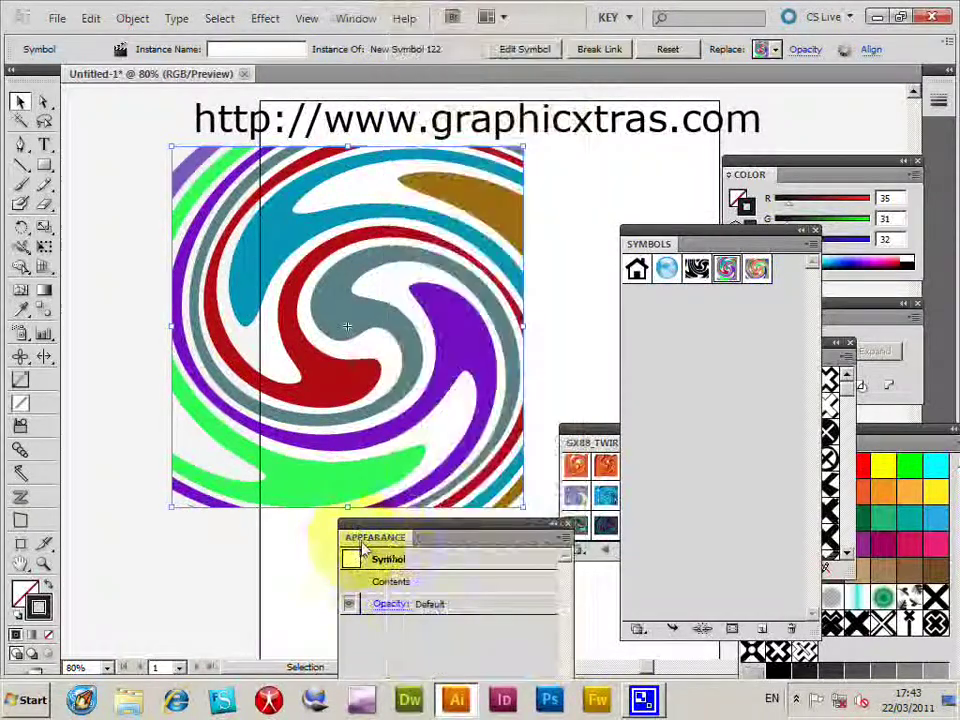
left_click(562, 541)
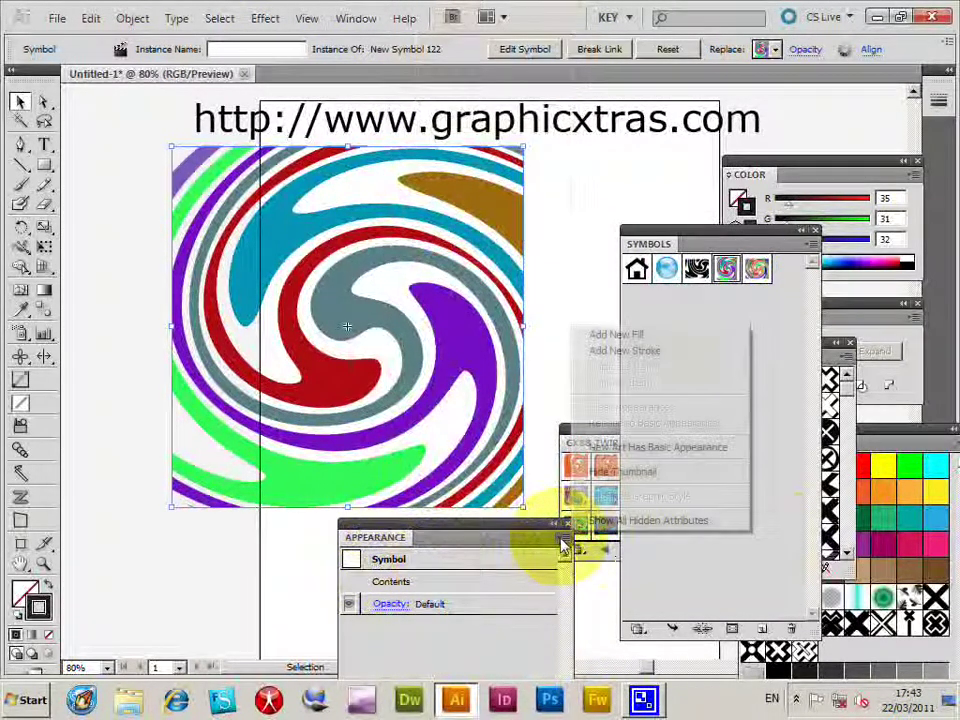
left_click(665, 352)
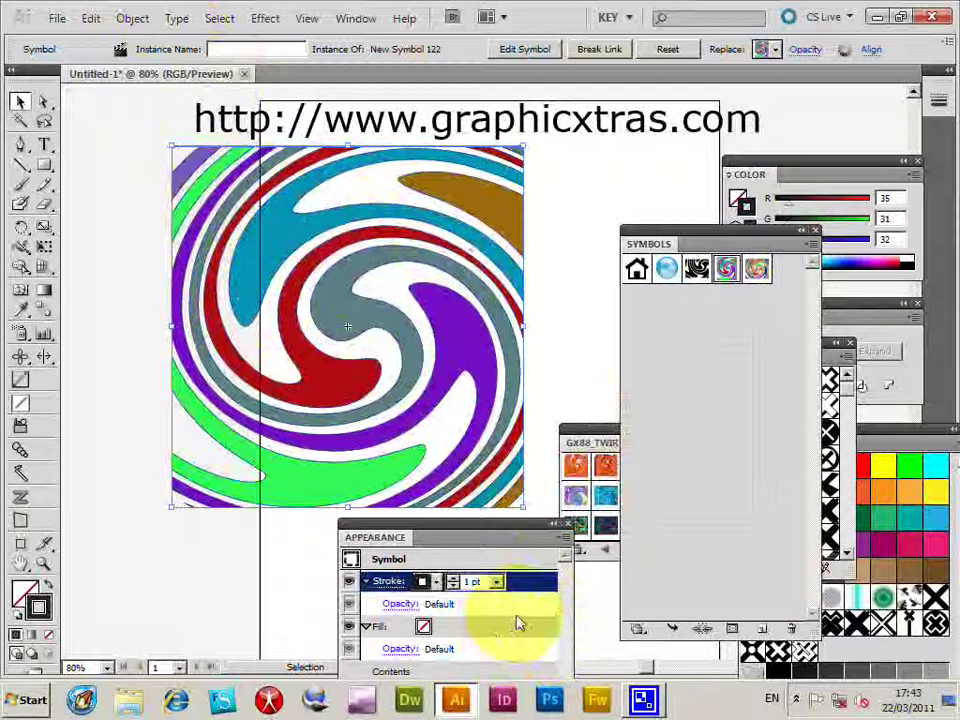
Step: Set the new stroke to 6 pt and give it a dashed black pattern swatch
type("6")
key("Return")
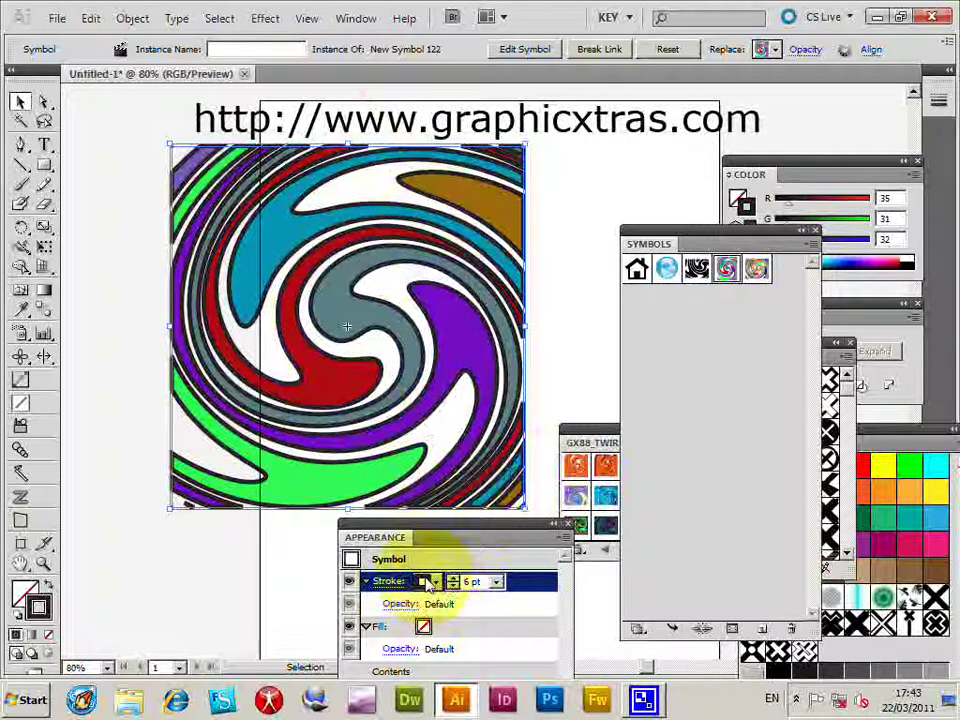
left_click(428, 583)
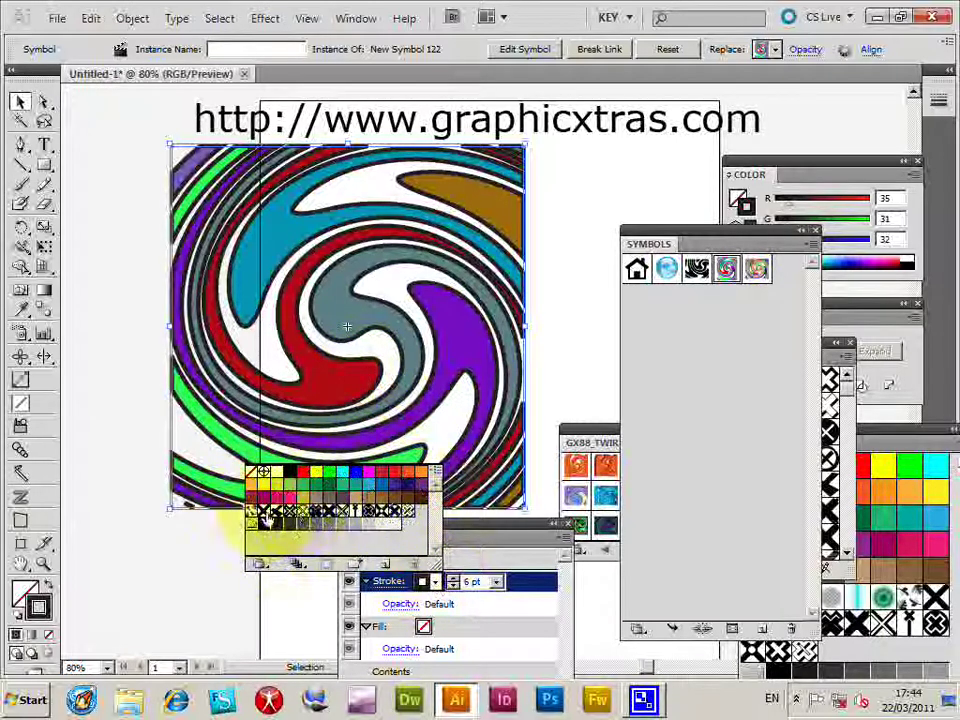
left_click(385, 515)
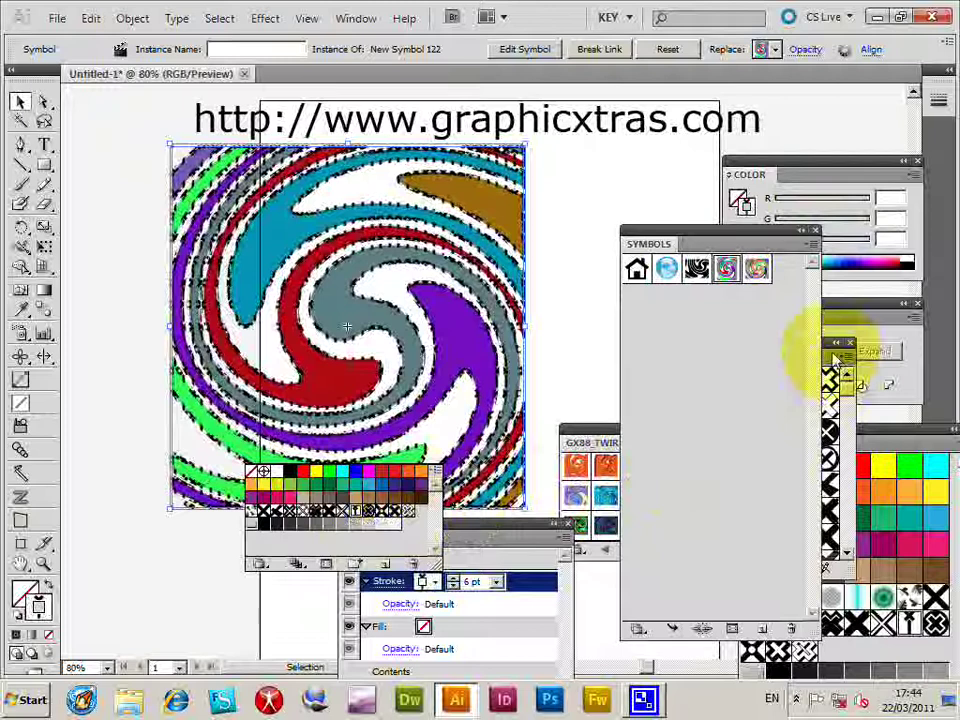
left_click(862, 436)
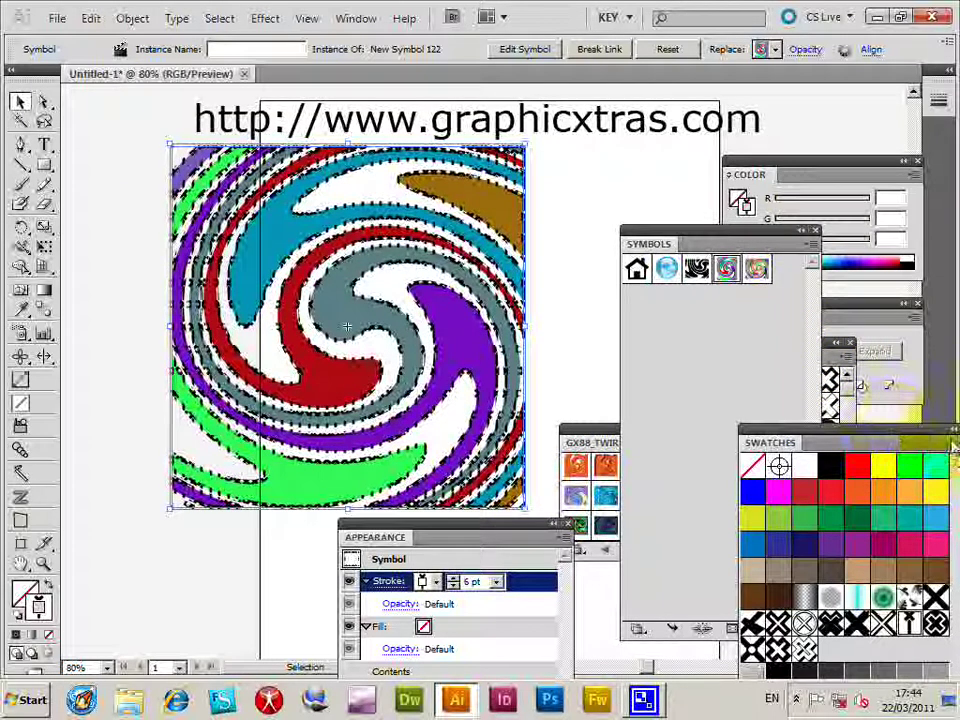
Step: Reposition the swatch library panel and look through its library choices without picking one
left_click_drag(782, 433, 700, 390)
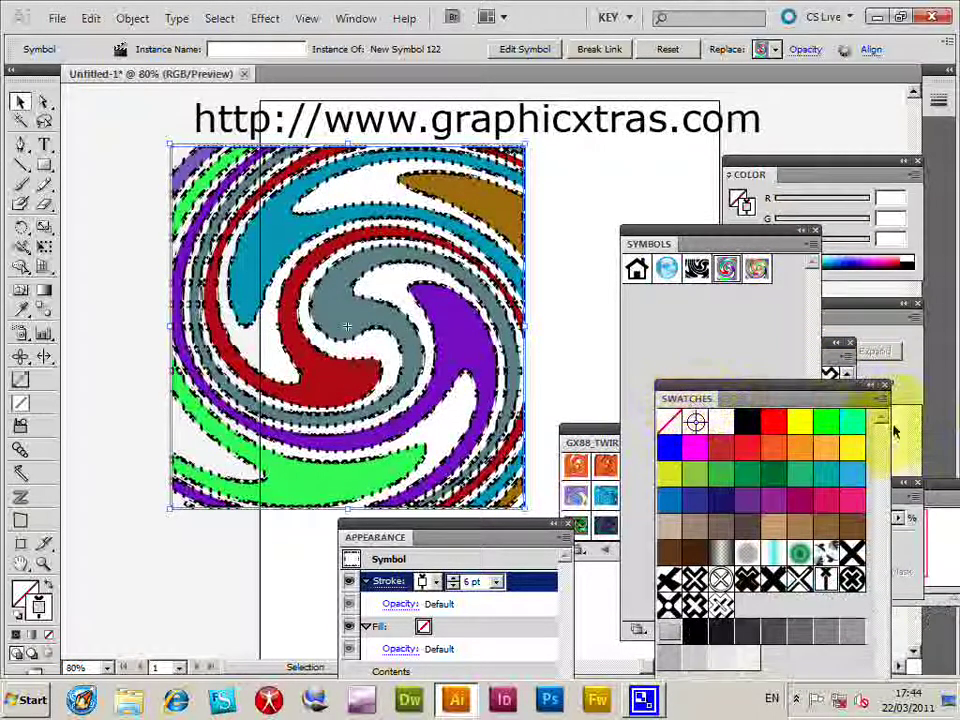
left_click(880, 413)
mouse_move(898, 365)
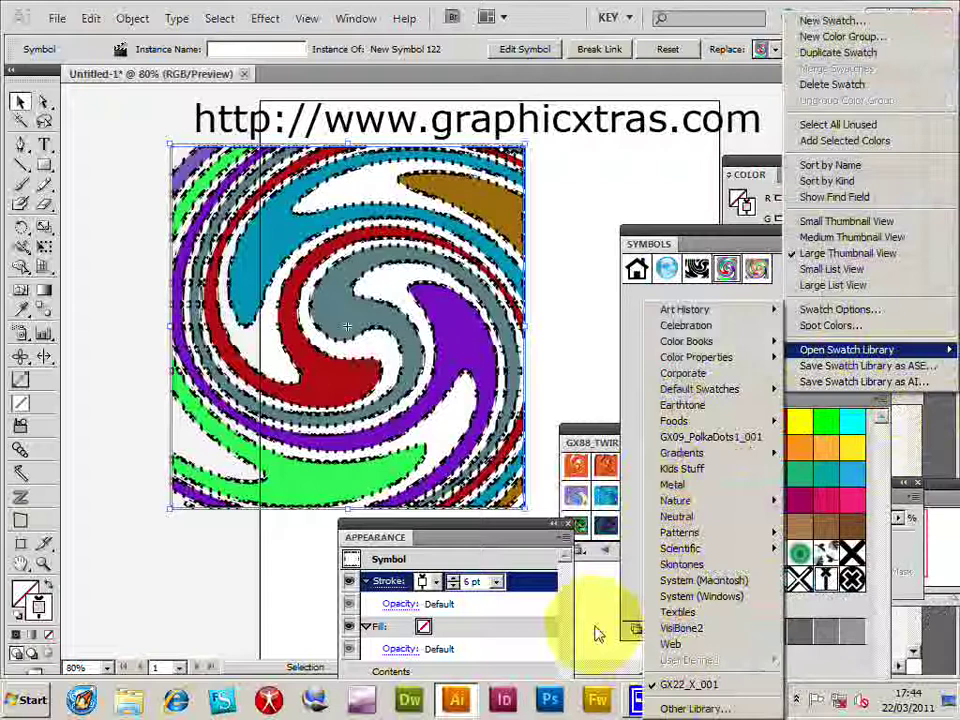
left_click(597, 633)
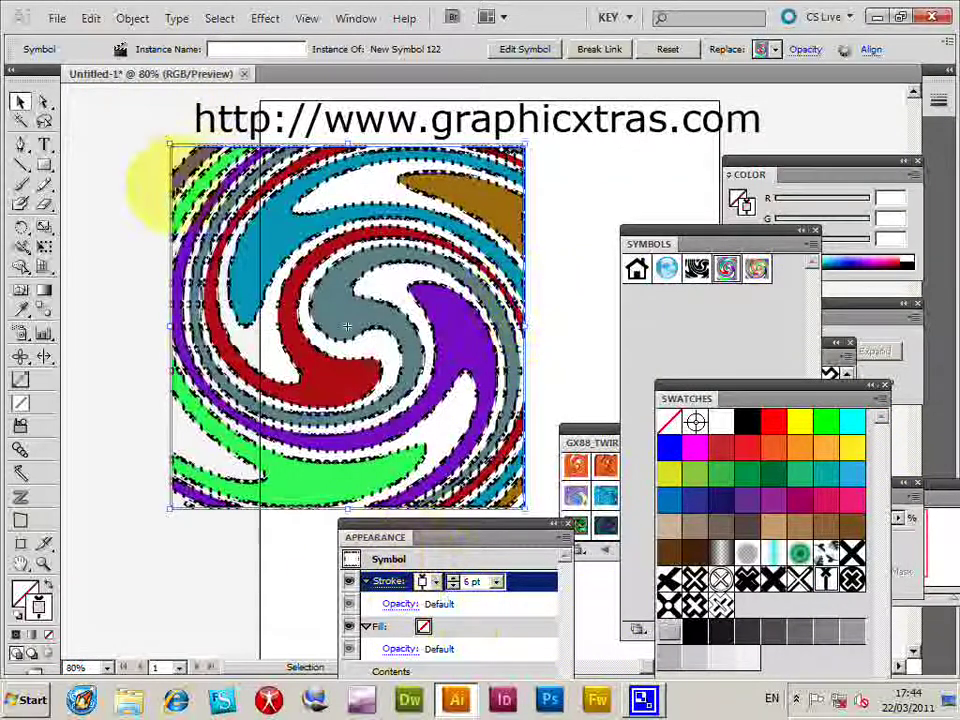
Step: Change the twirl's stroke to 10 pt with a different black-and-white pattern swatch
left_click(496, 581)
left_click(478, 449)
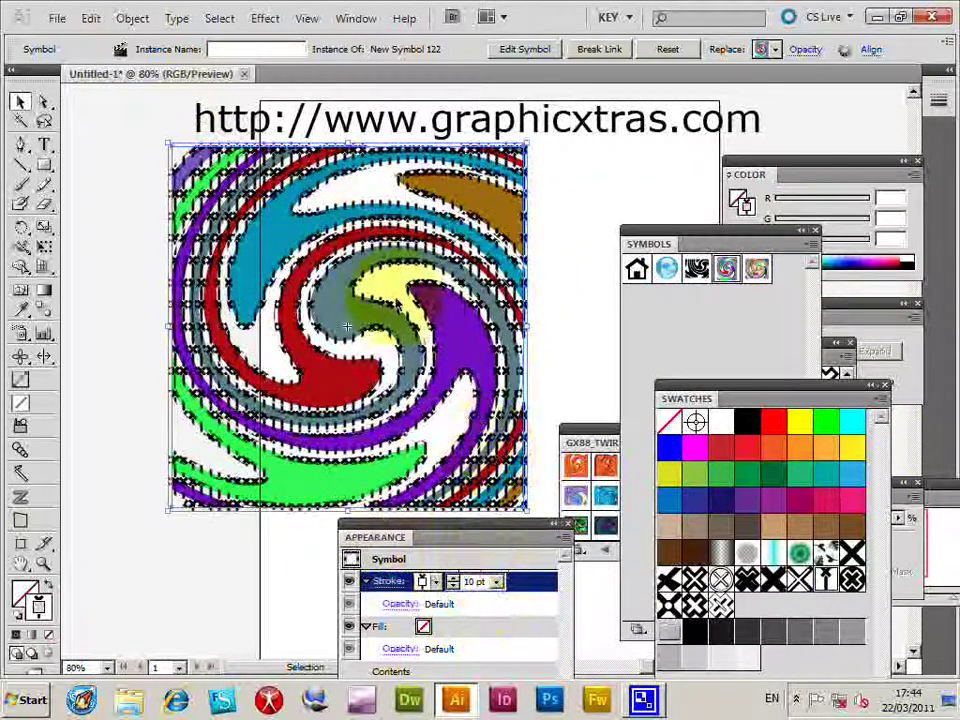
left_click(438, 585)
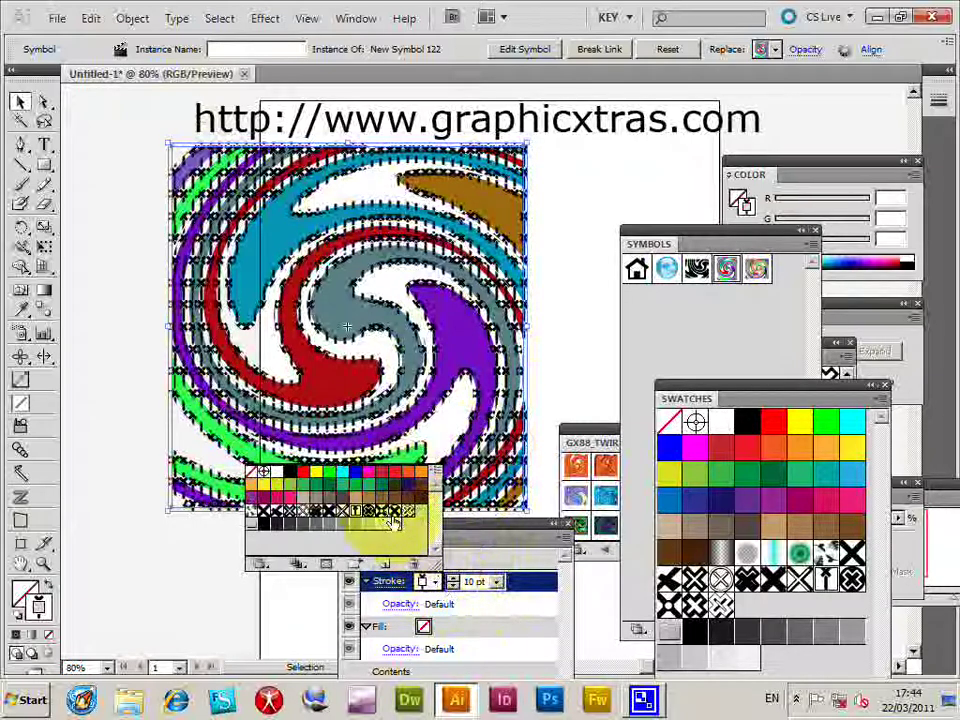
left_click(393, 521)
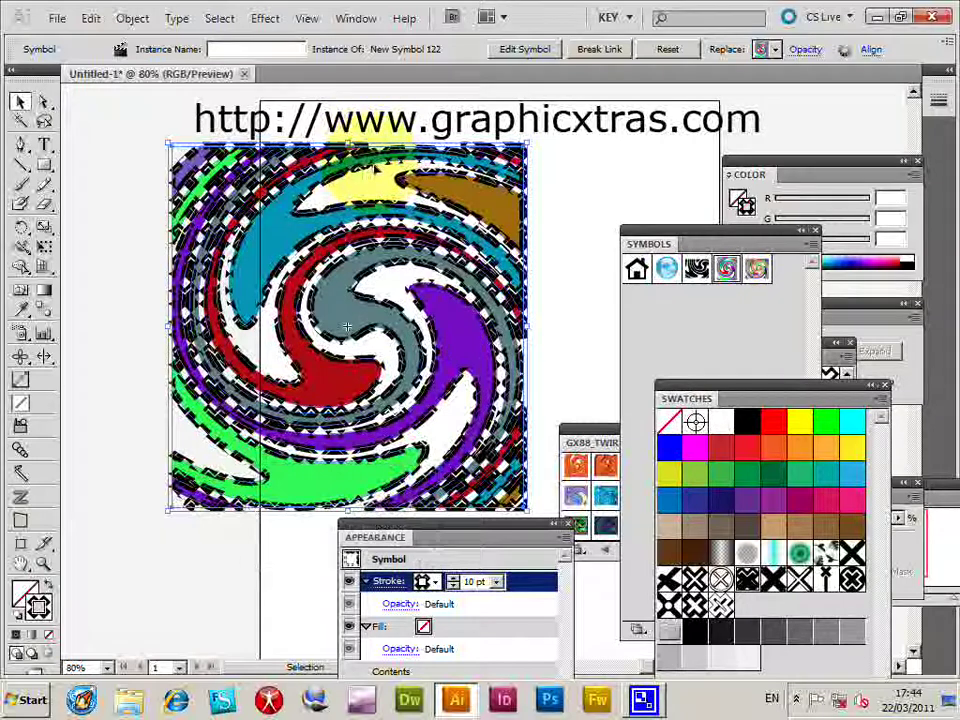
left_click(562, 541)
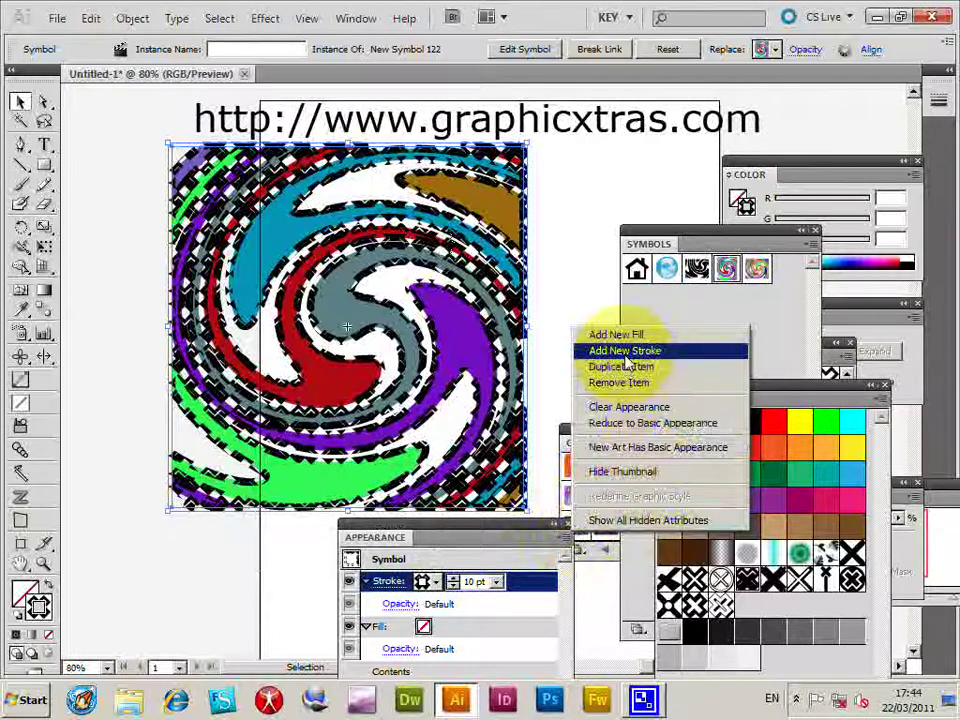
Step: Add a second 40 pt stroke with a circle-pattern swatch above the 10 pt stroke
left_click(625, 352)
left_click(423, 581)
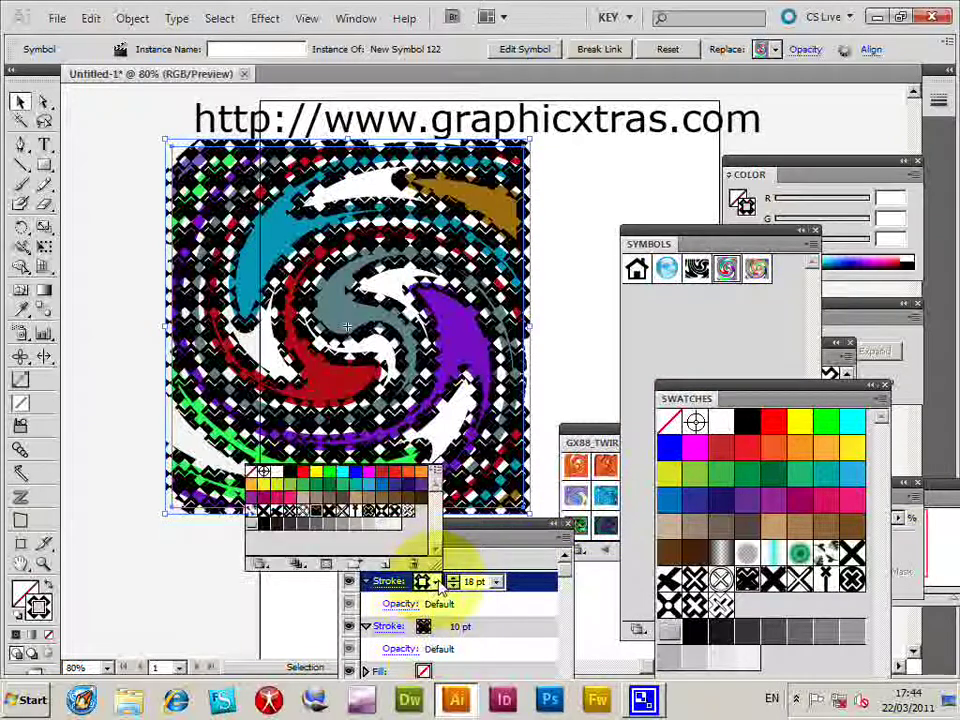
left_click(299, 521)
left_click(293, 522)
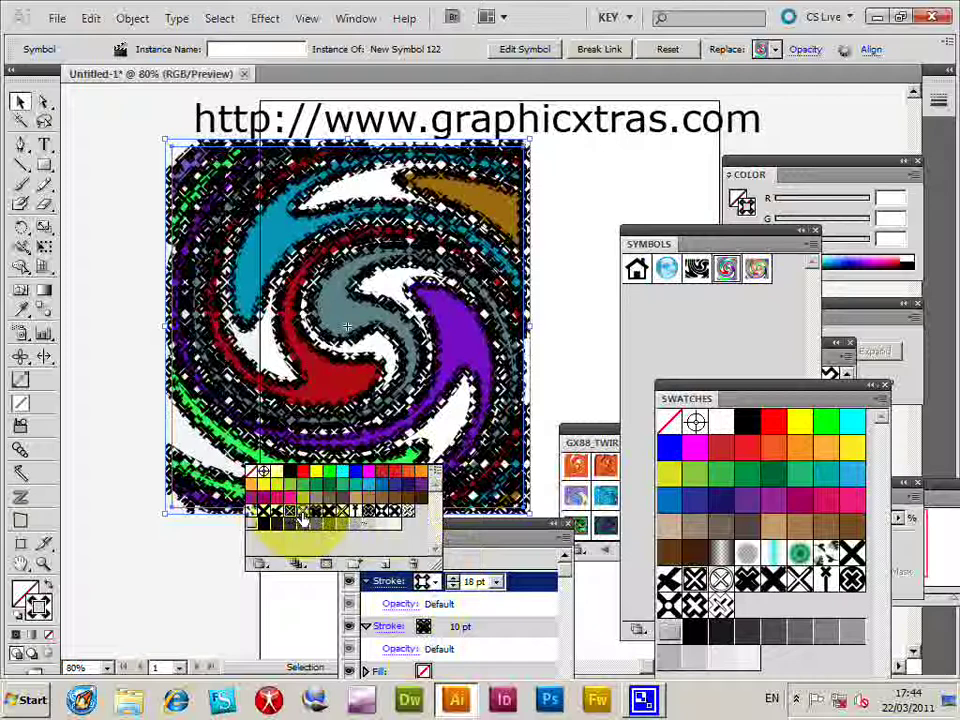
left_click(302, 520)
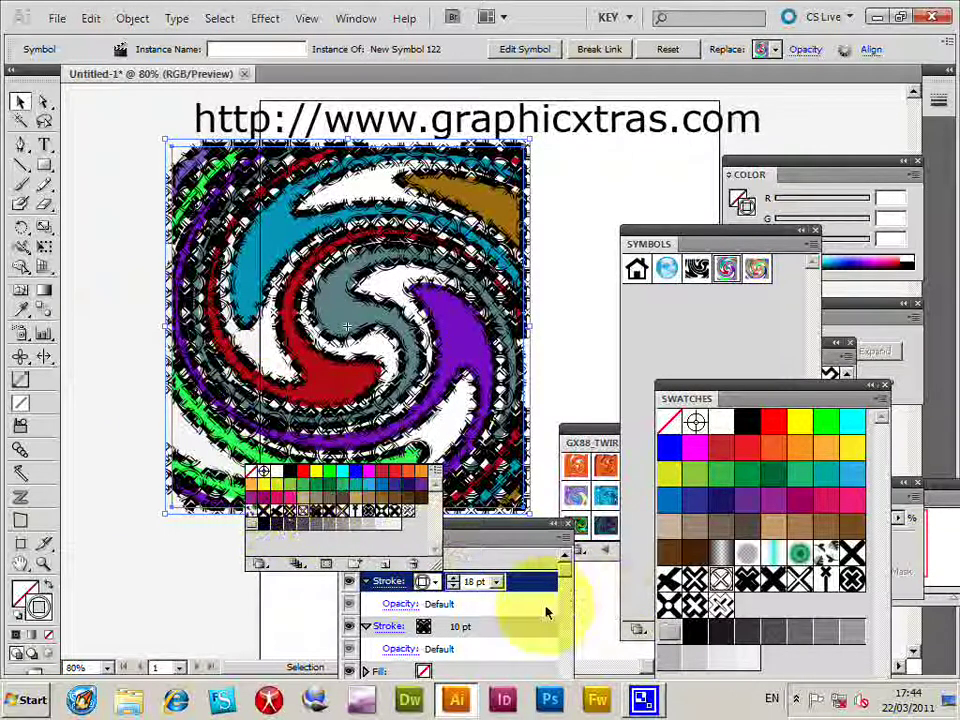
left_click(496, 581)
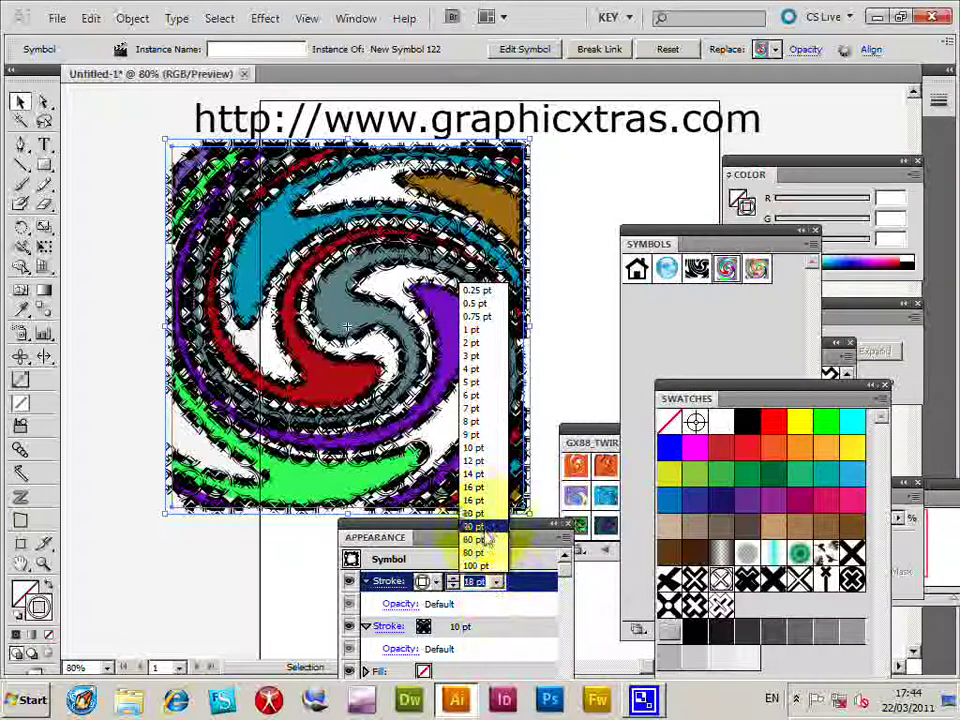
left_click(486, 522)
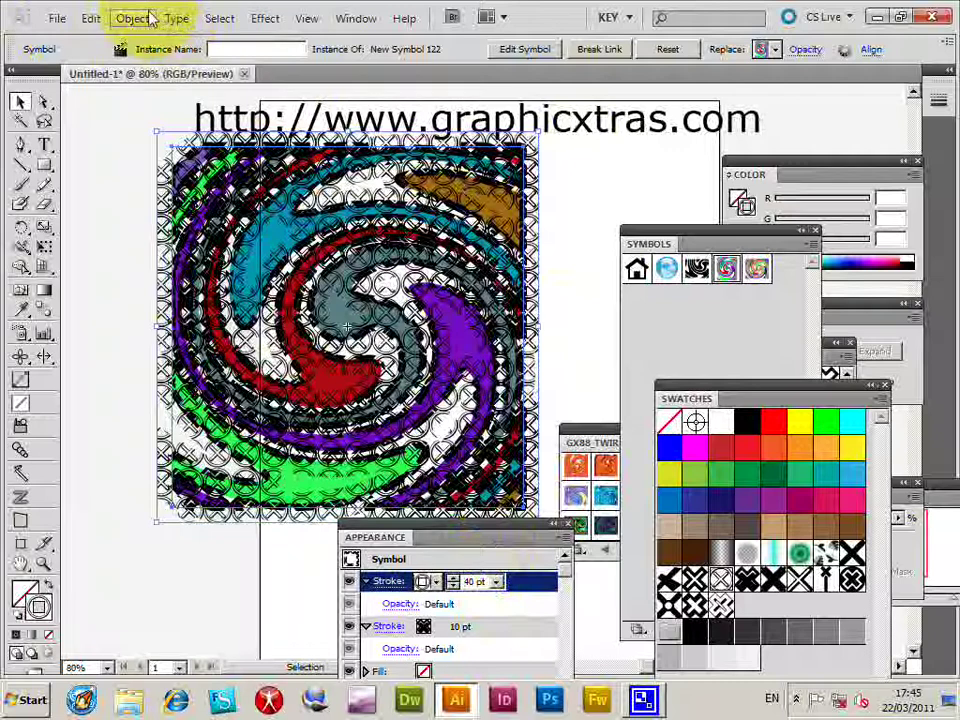
left_click(136, 18)
mouse_move(160, 36)
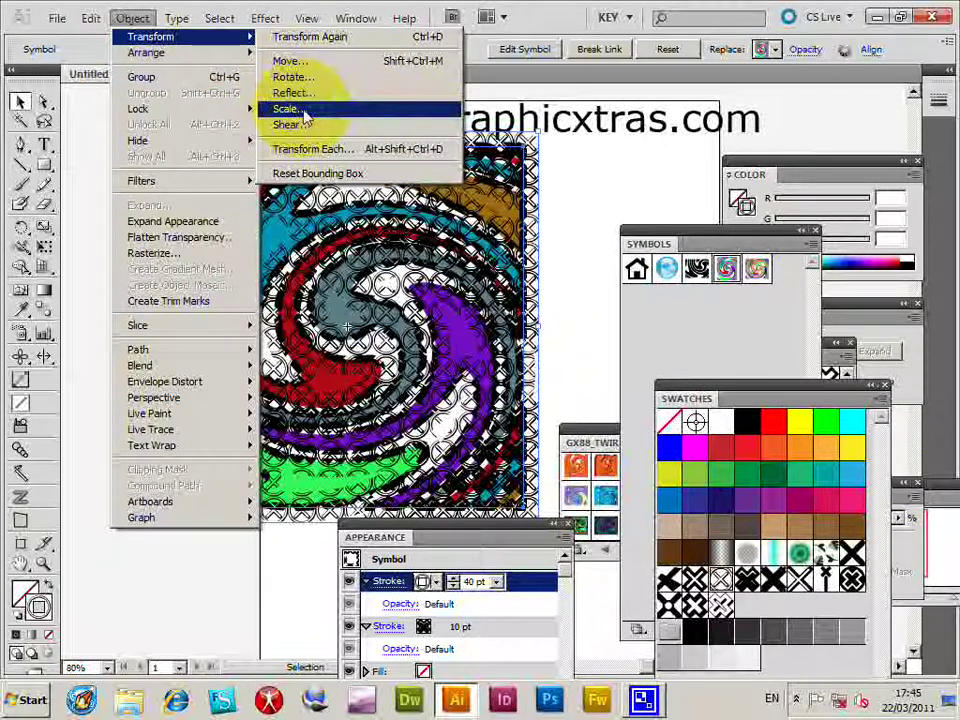
Step: Open the Scale dialog via Object > Transform > Scale for the twirl
left_click(305, 118)
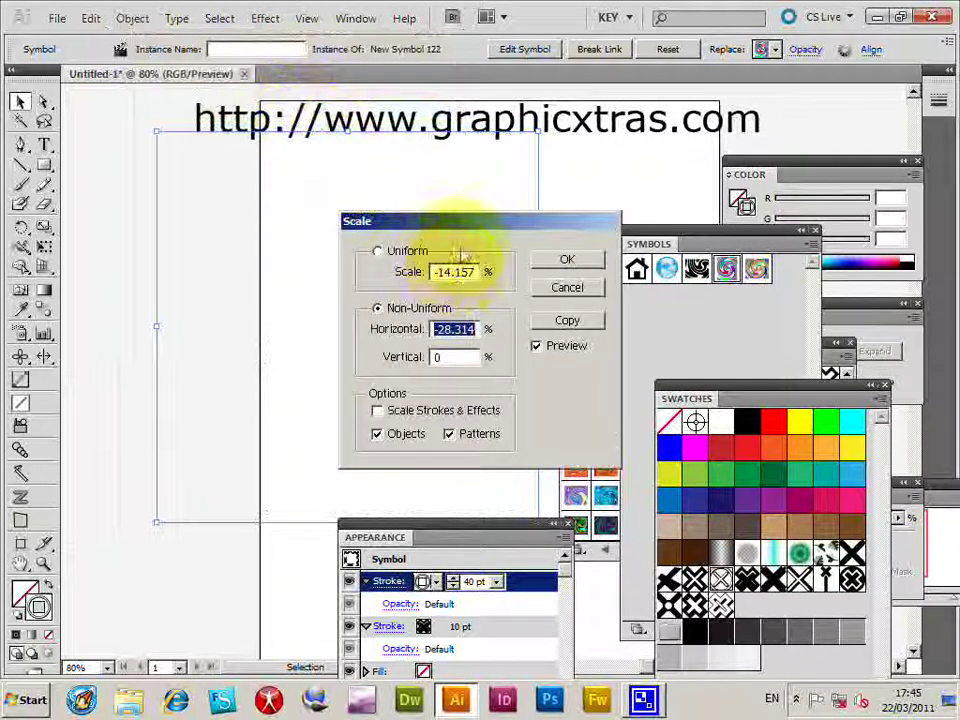
Step: Scale only the stroke patterns uniformly to 123%, keeping the twirl's size, then deselect it
left_click_drag(479, 222, 590, 201)
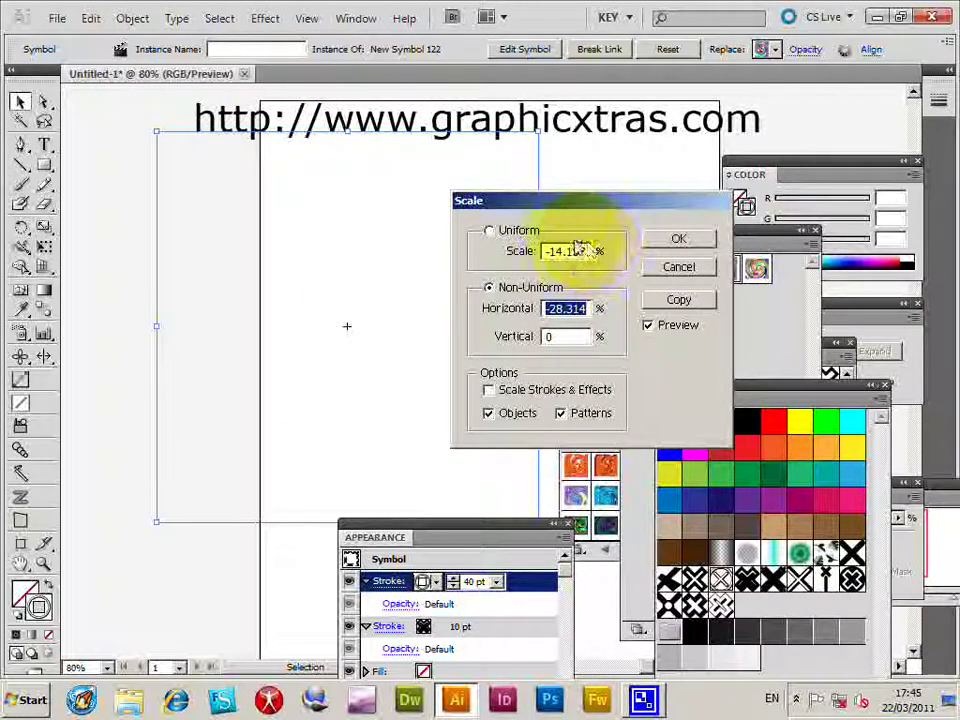
left_click(489, 416)
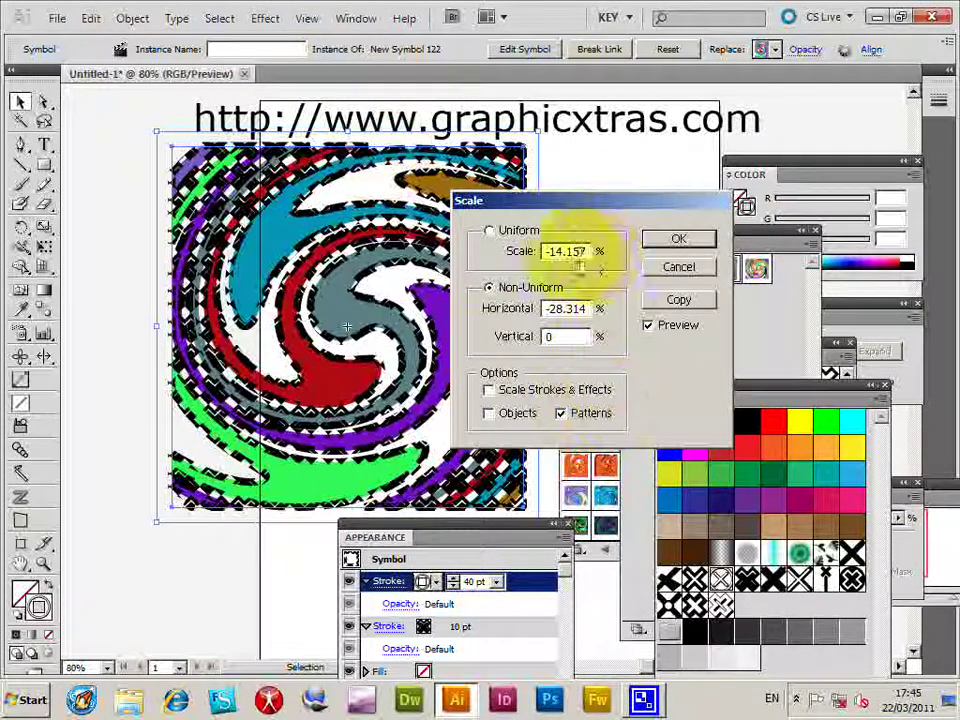
left_click(489, 231)
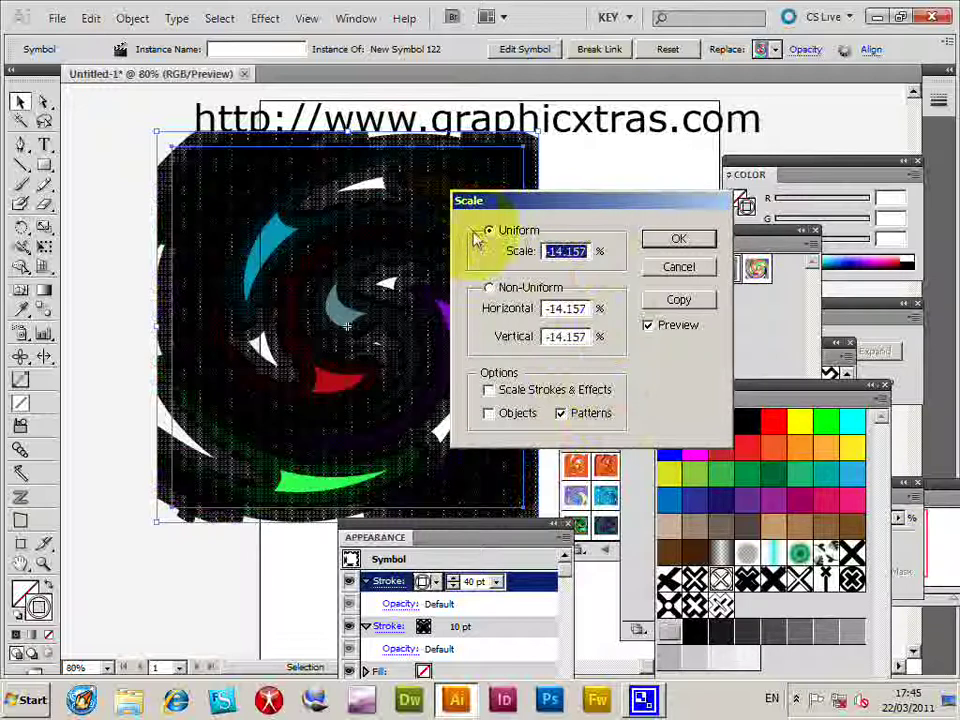
type("56")
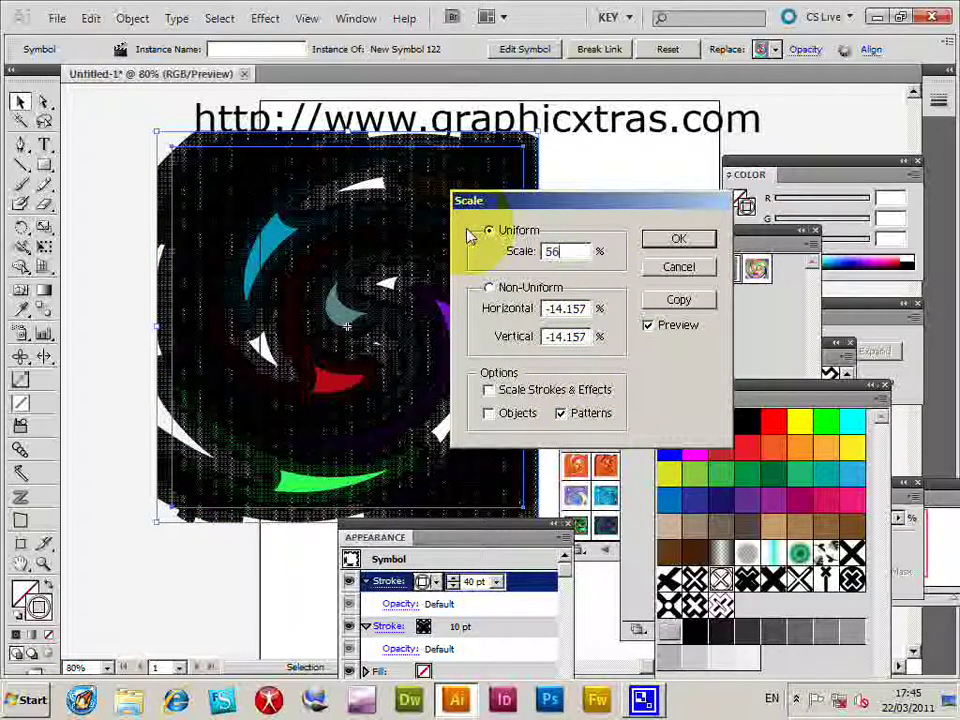
key("Tab")
left_click(560, 251)
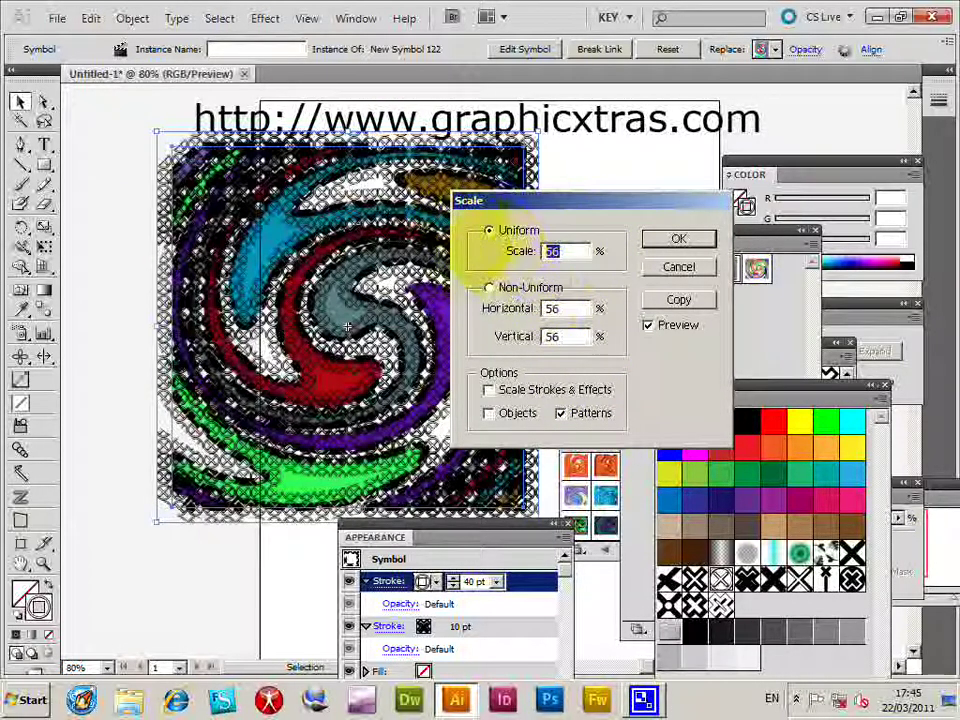
type("123")
key("Tab")
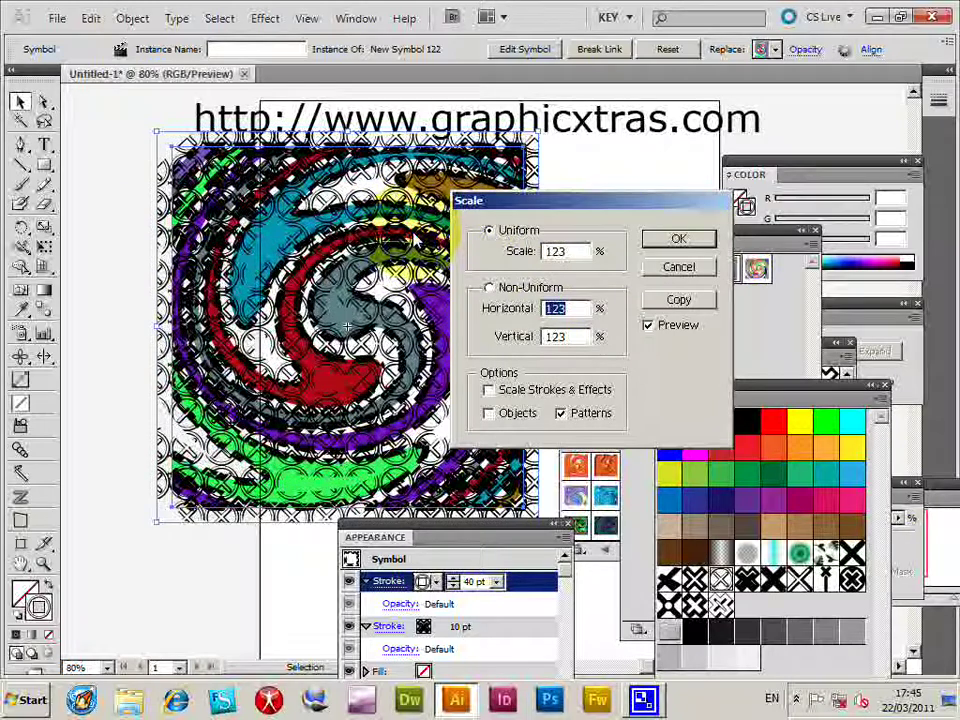
left_click(680, 242)
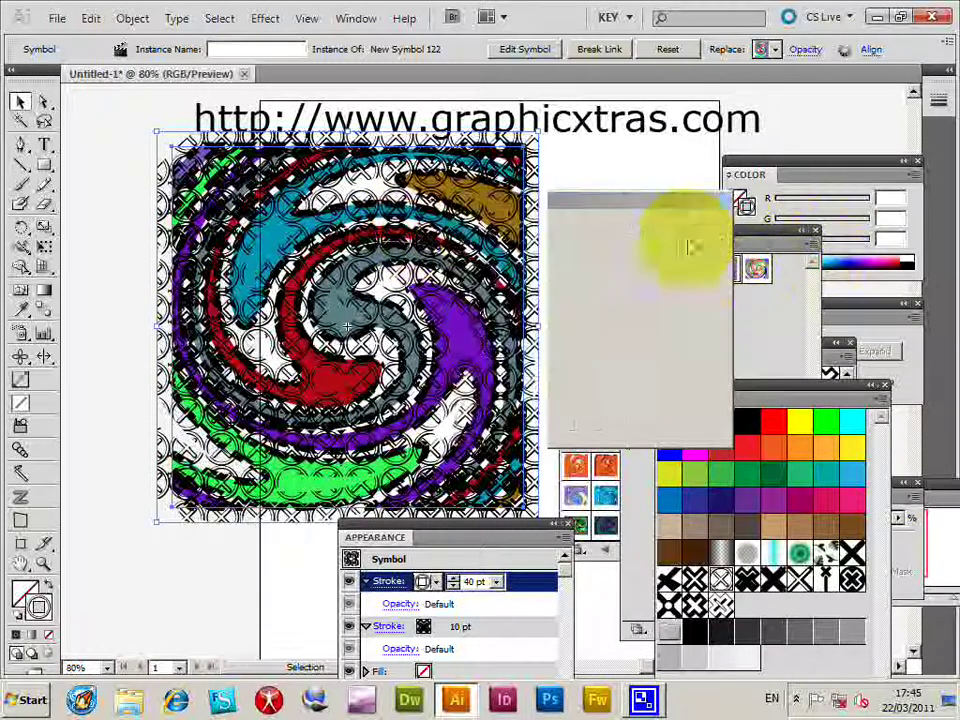
left_click(110, 334)
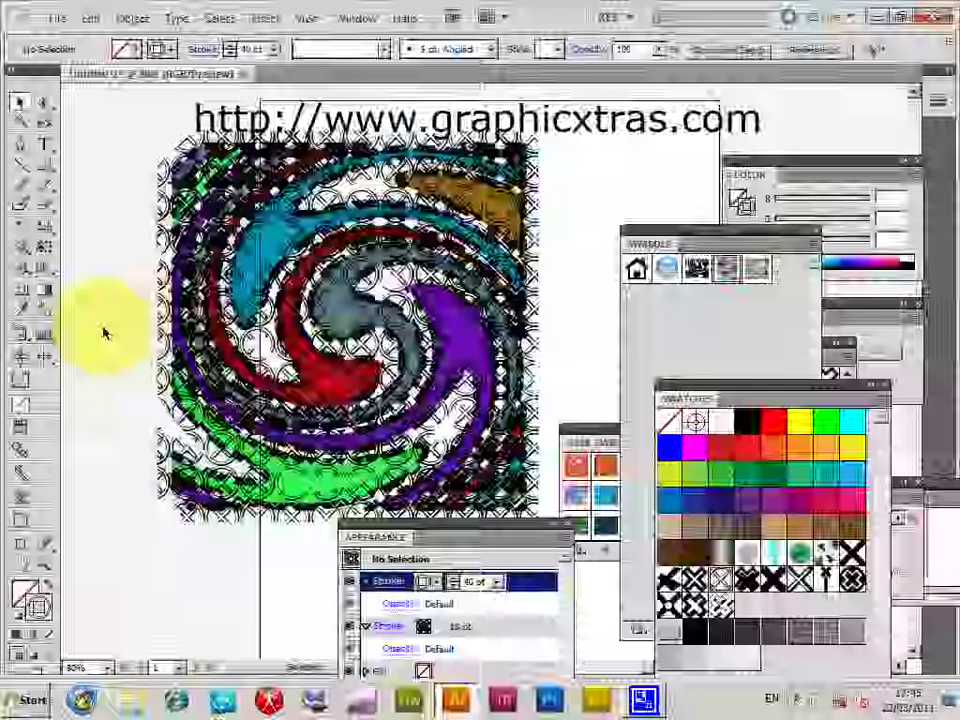